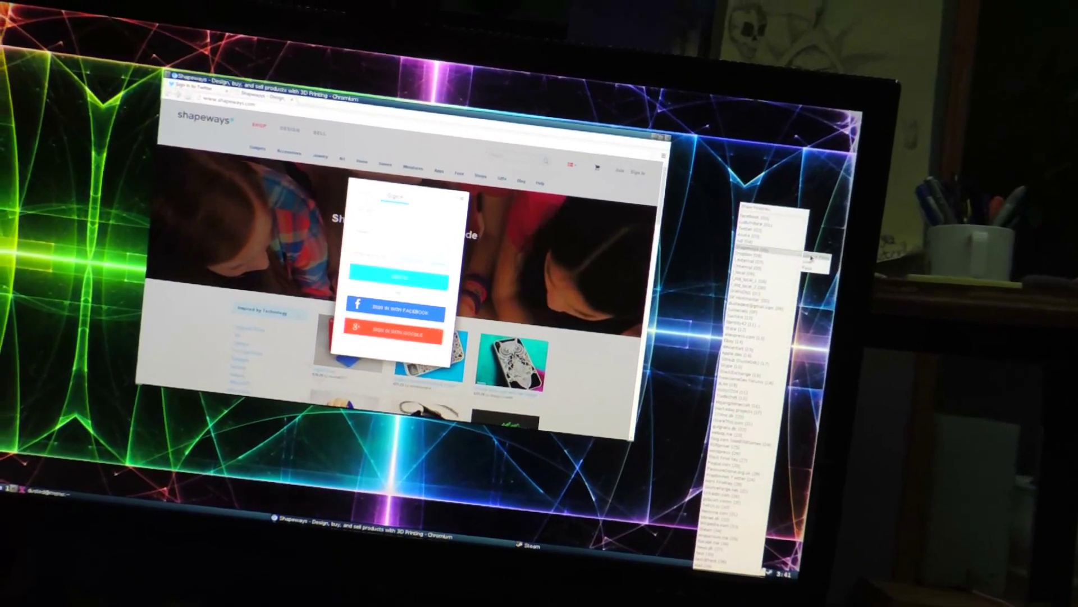
- Auto-type the Shapeways username and password from Final Key and submit the sign-in
left_click(811, 257)
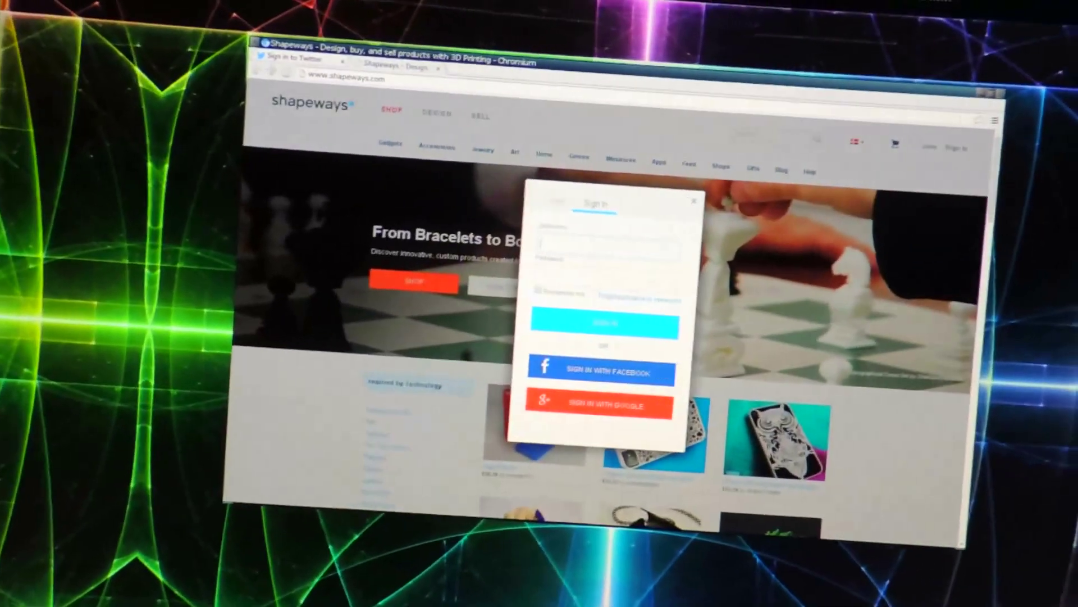
type("DusteDdk")
key("Tab")
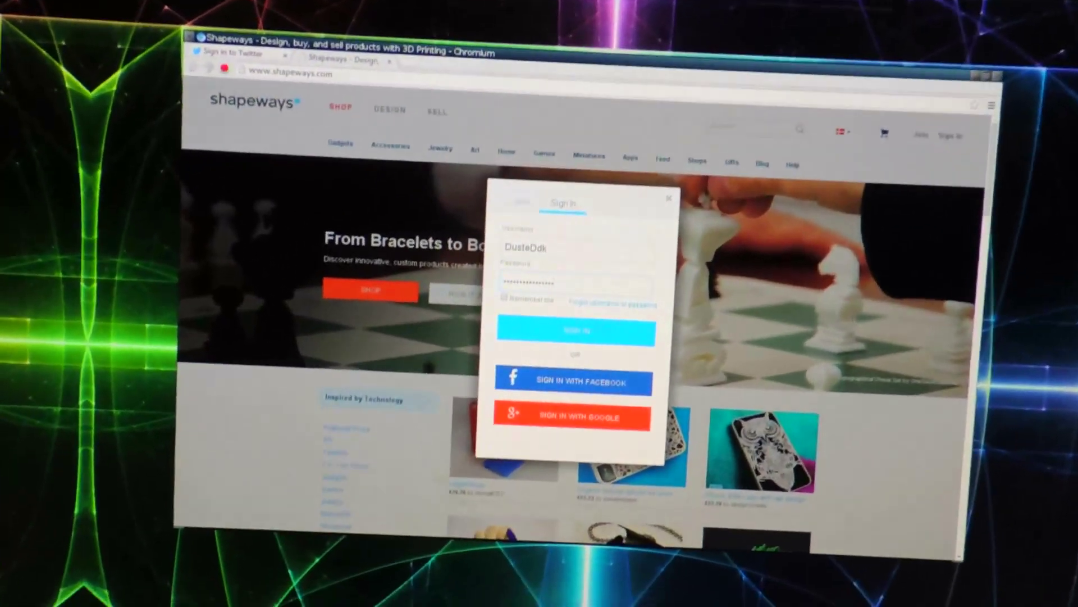
key("Return")
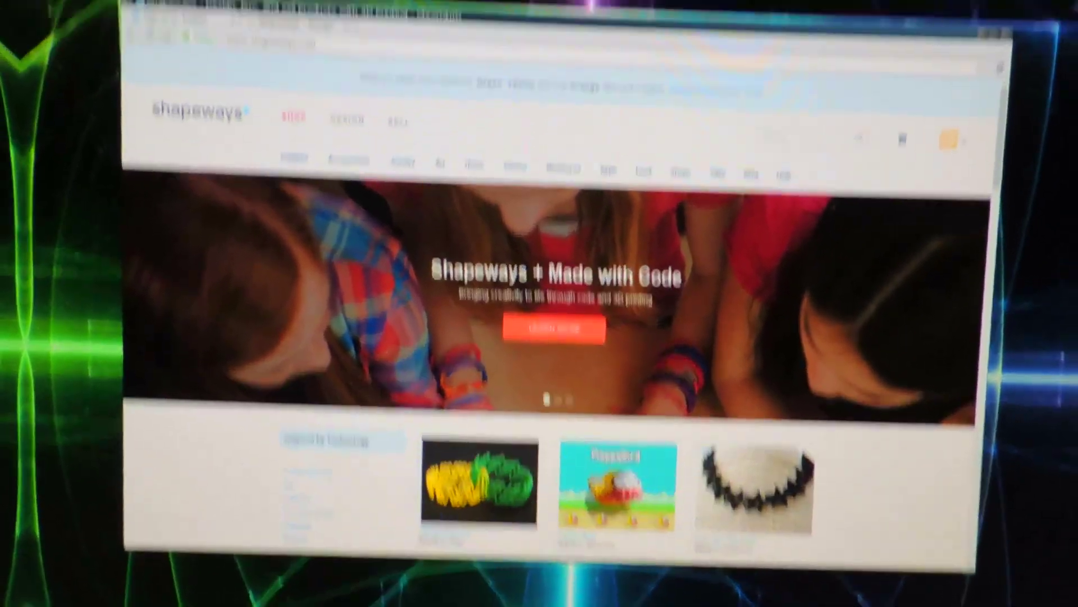
- On the Twitter sign-in page, fill the username field with Final Key's stored credentials and submit
left_click(198, 21)
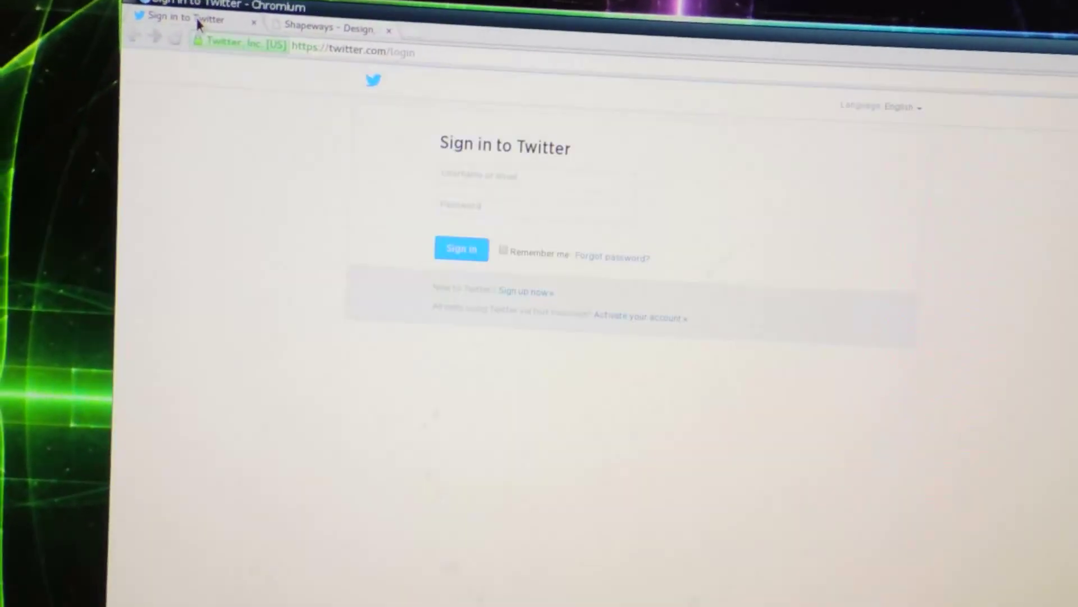
left_click(534, 205)
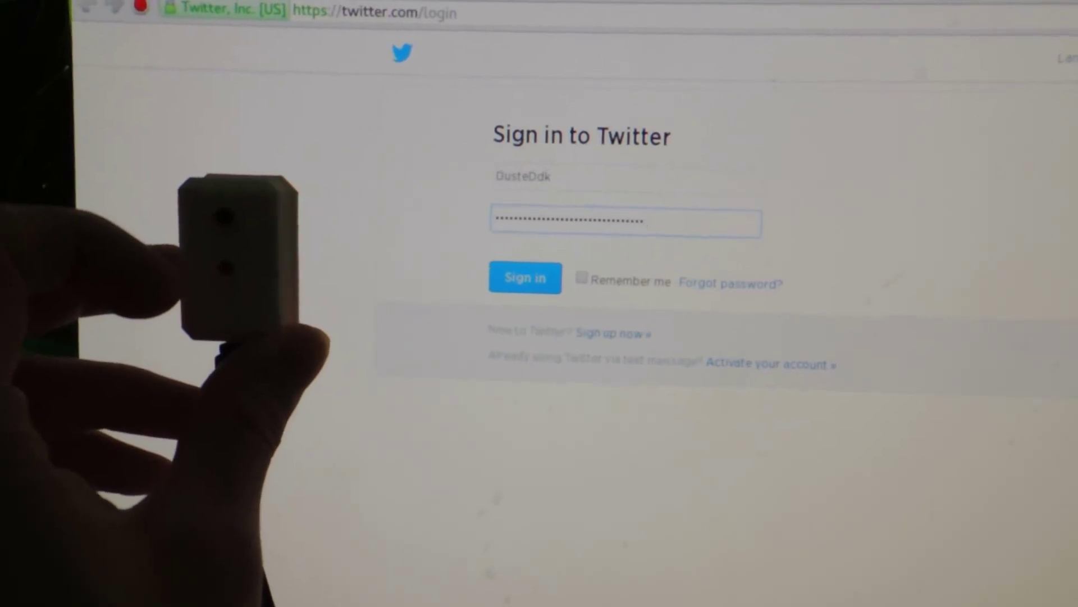
key("Return")
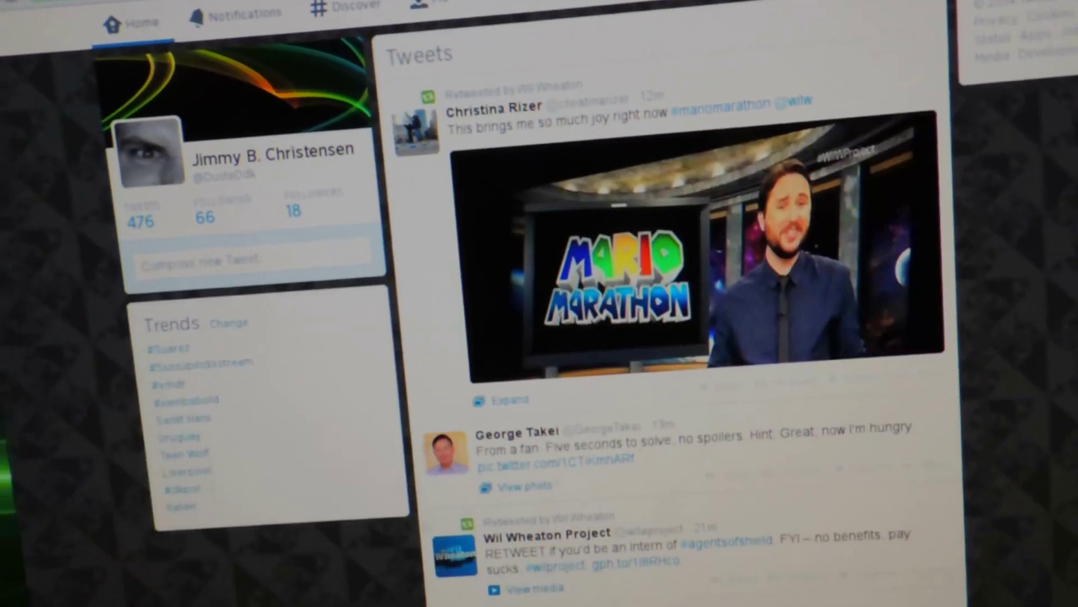